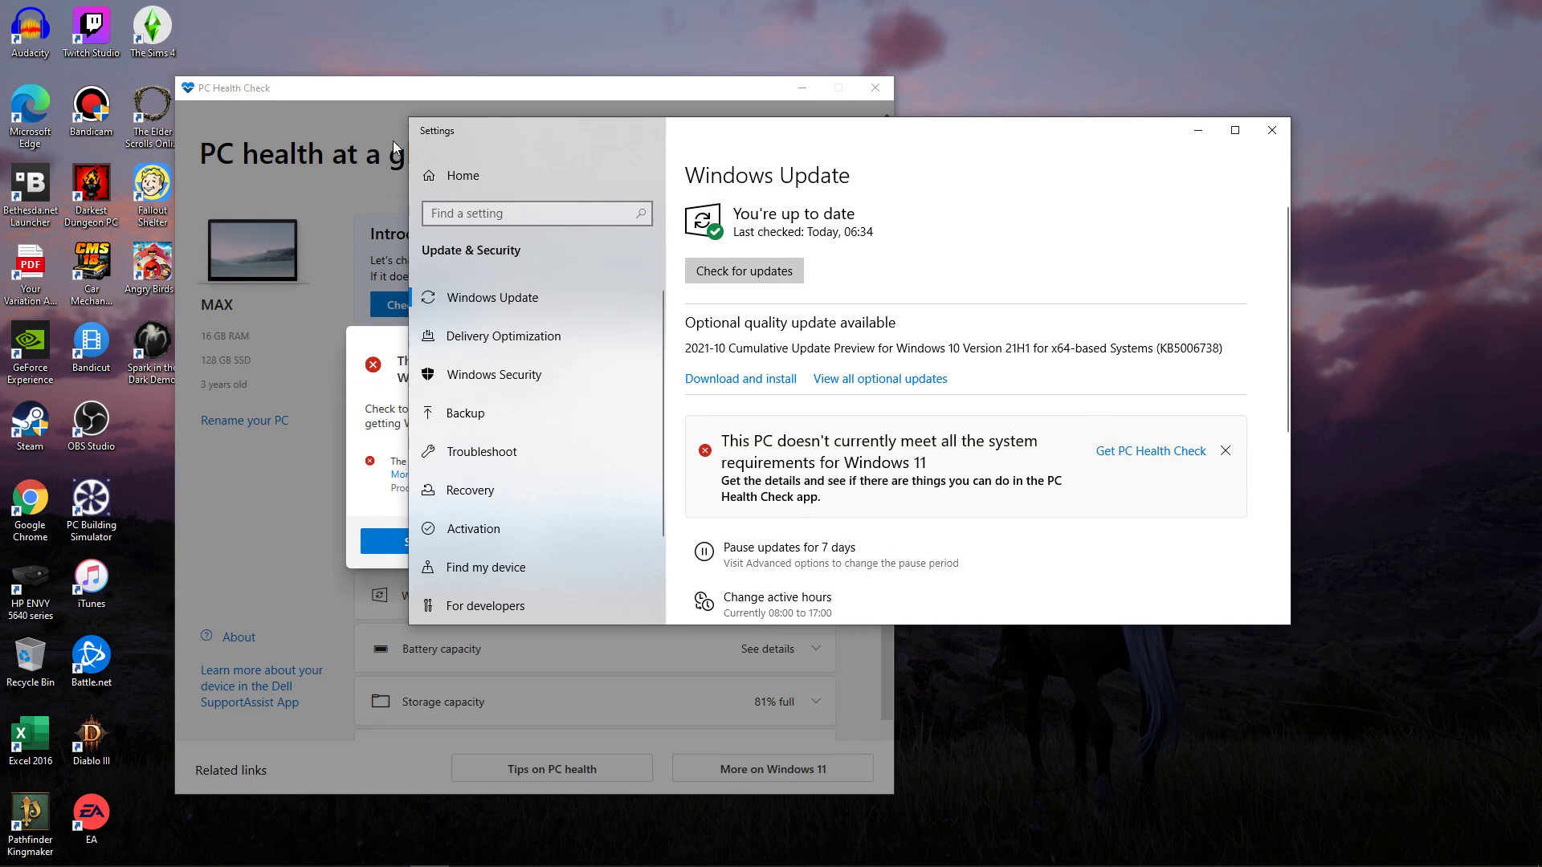
# Step: Bring the PC Health Check result, showing the processor isn't supported for Windows 11, in front of Settings
pyautogui.click(383, 91)
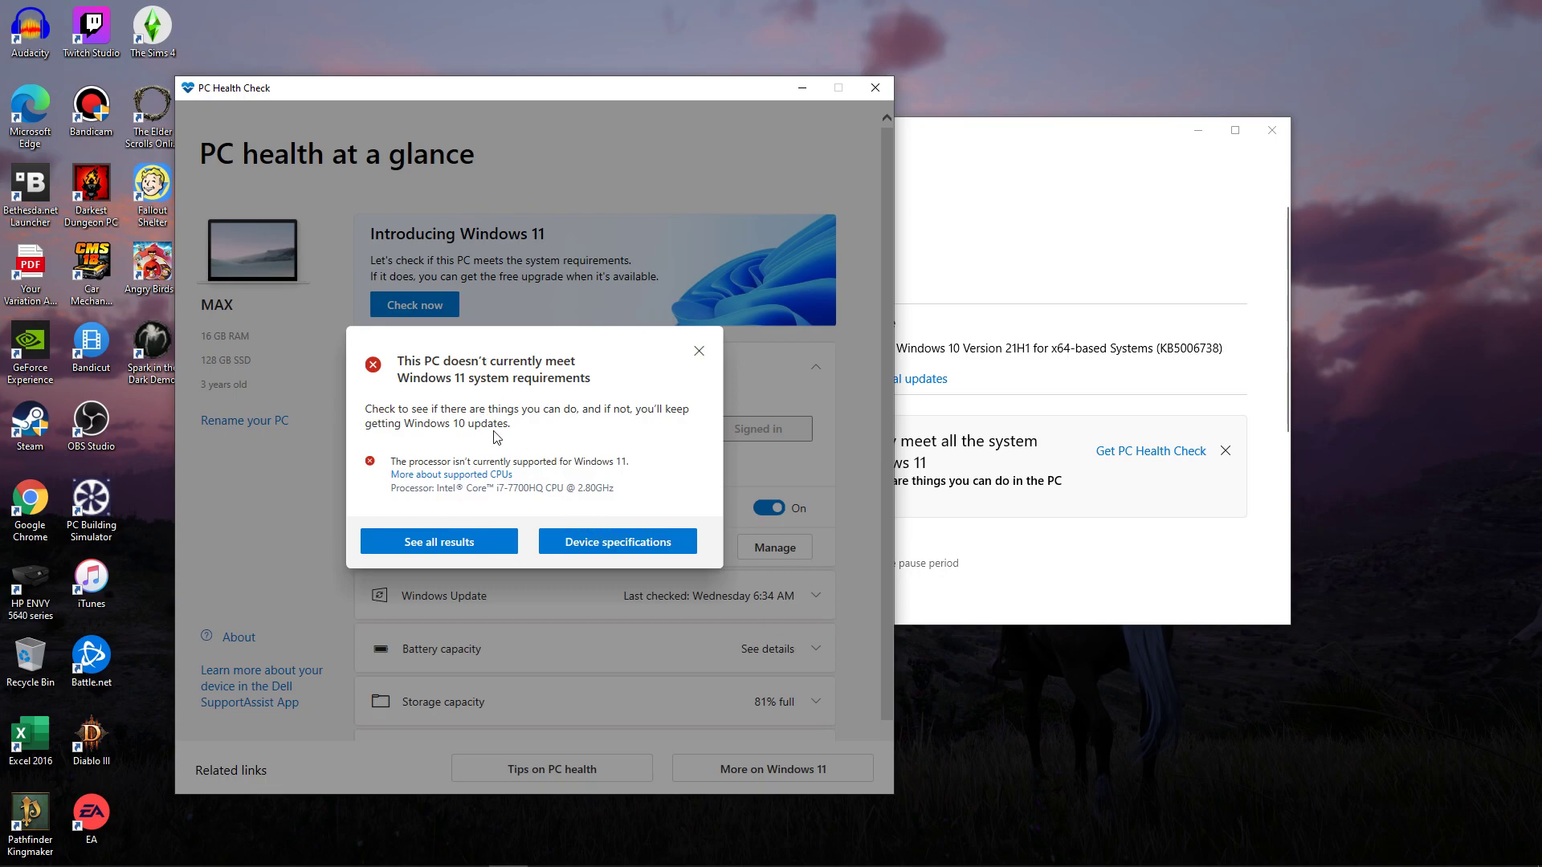